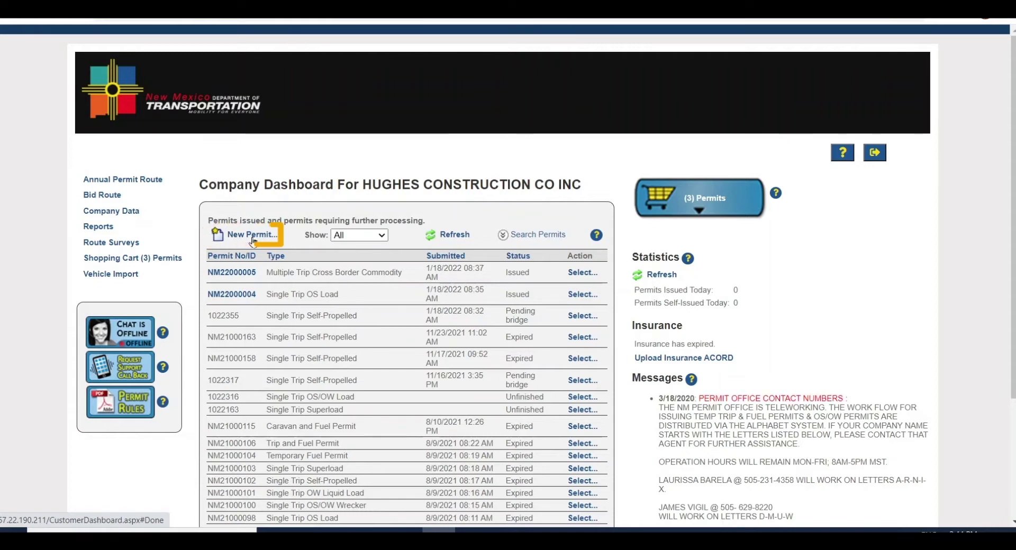
- Start a new permit from the Company Dashboard with New Permit
click(253, 237)
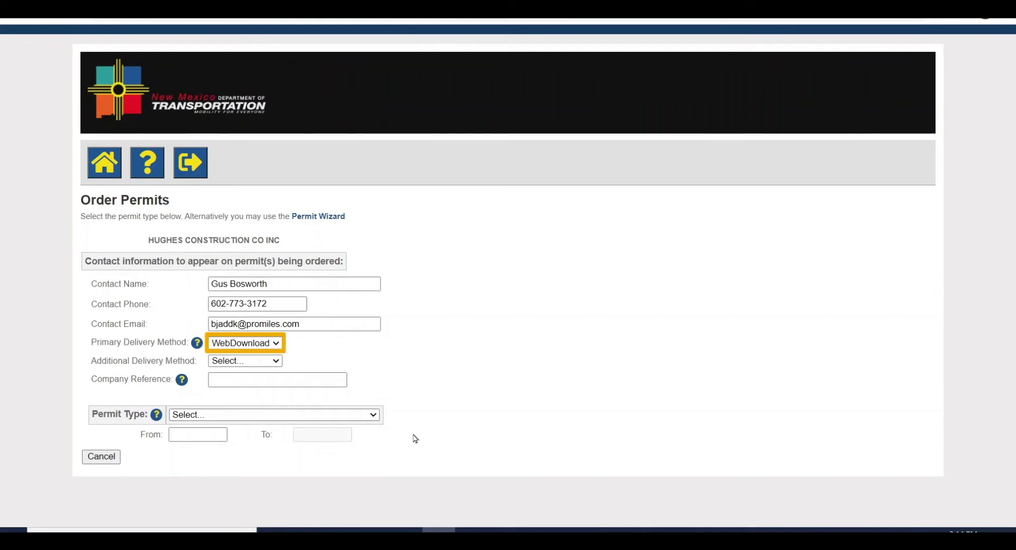
- Keep WebDownload as the primary delivery method on the Order Permits form
click(245, 343)
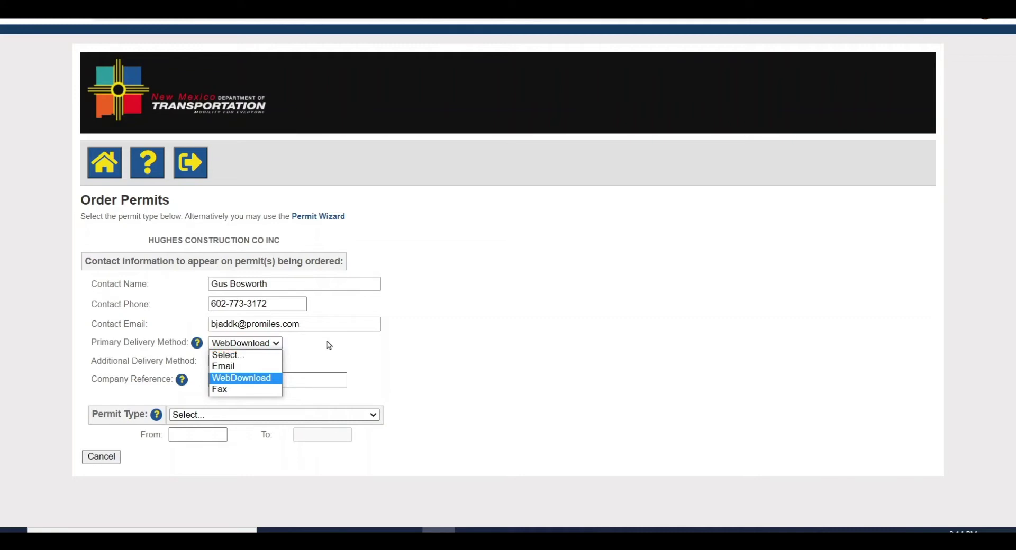
click(267, 378)
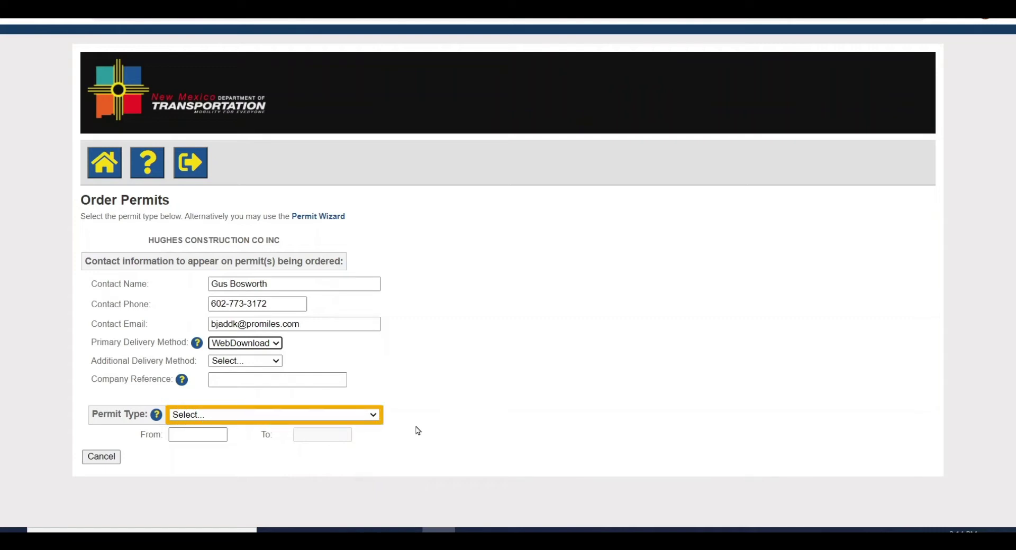
- Order a Trip Tax and Fuel Permit starting January 26, 2022, and proceed to truck details
click(370, 416)
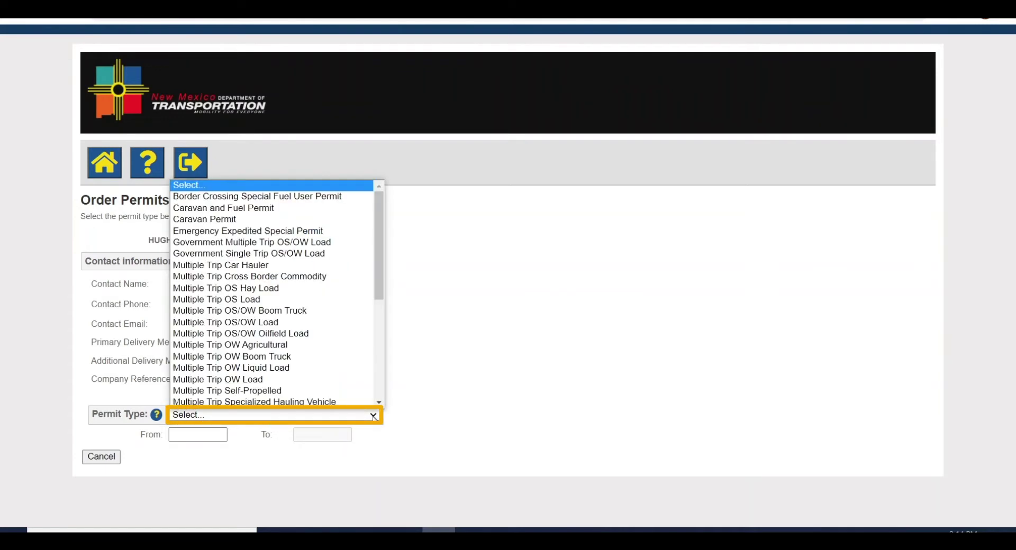
drag(375, 303, 401, 404)
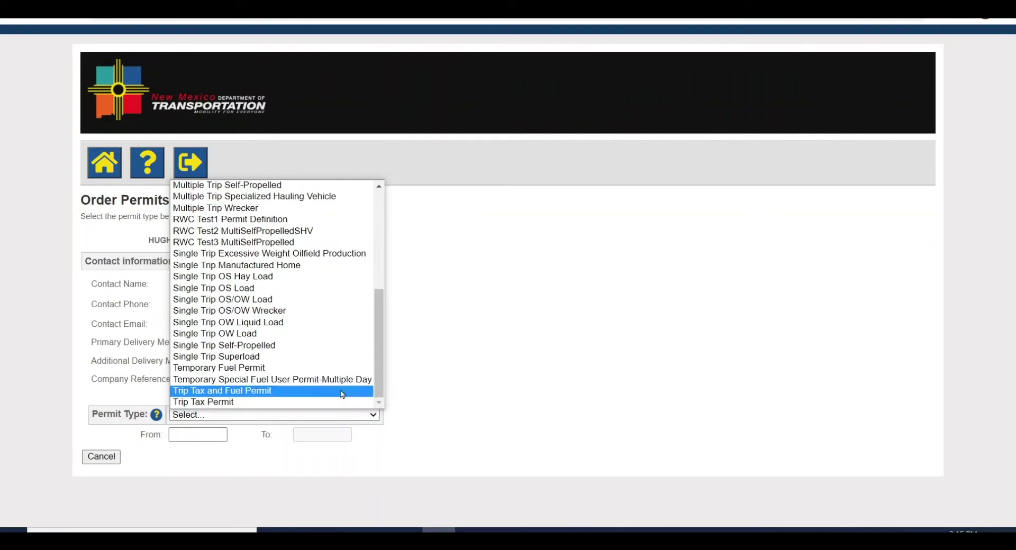
click(342, 392)
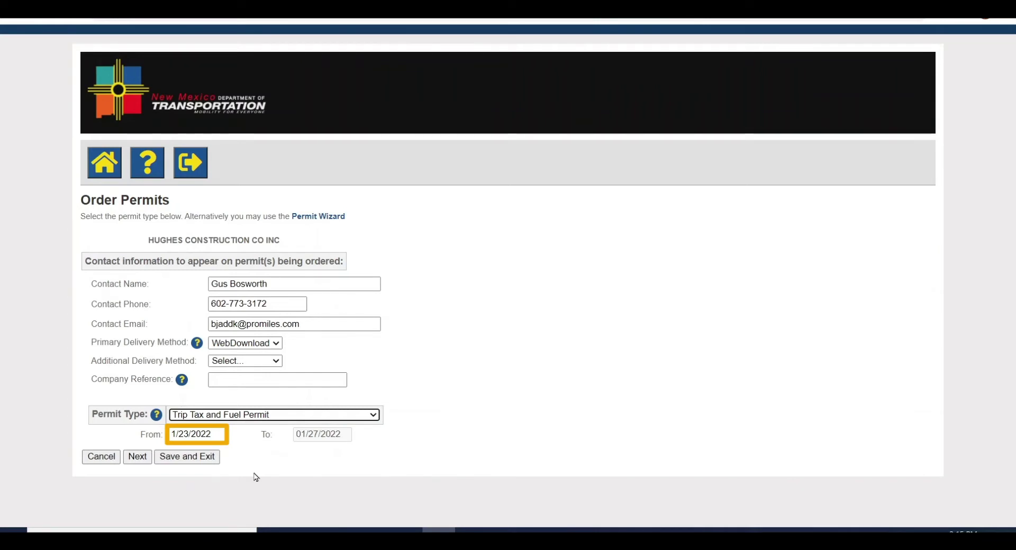
click(221, 436)
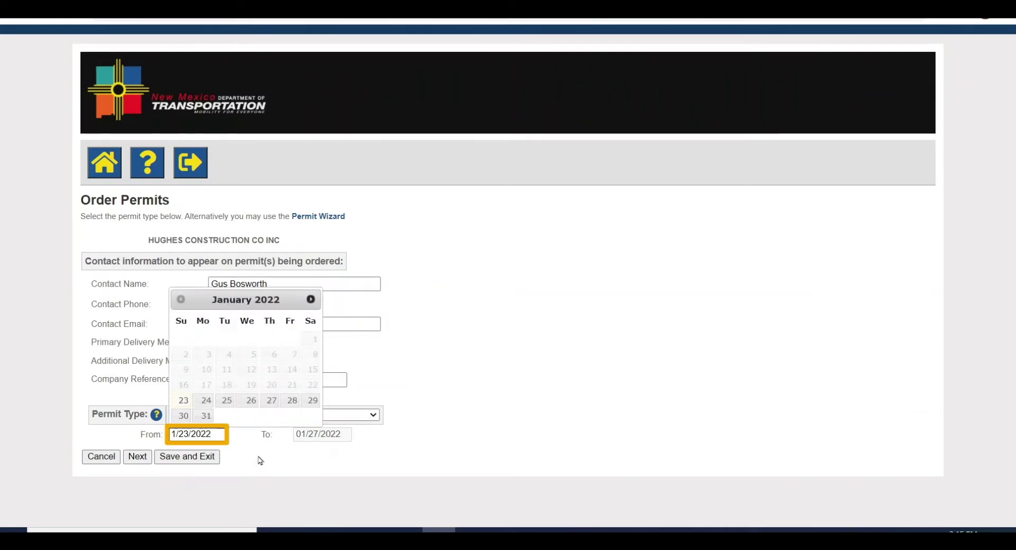
click(252, 403)
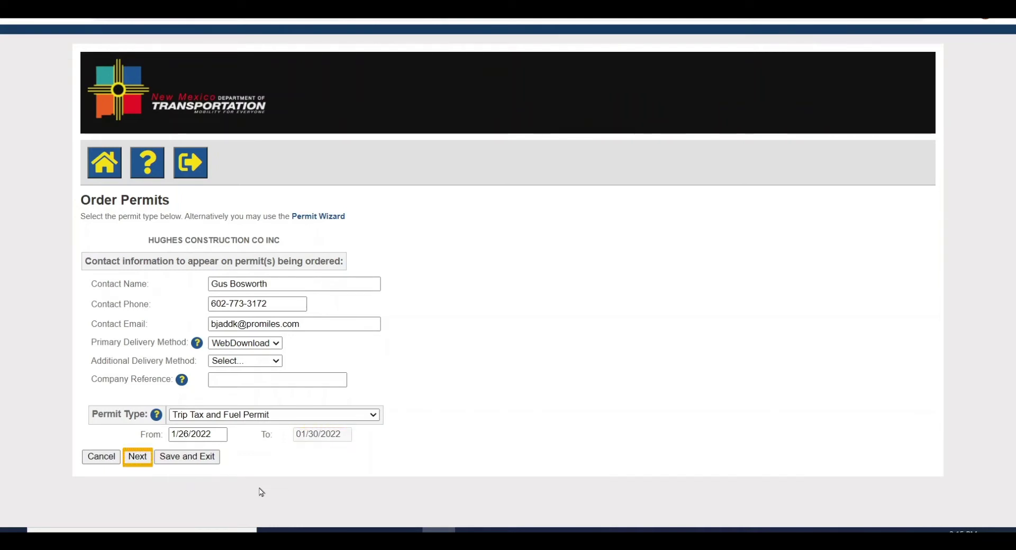
click(141, 458)
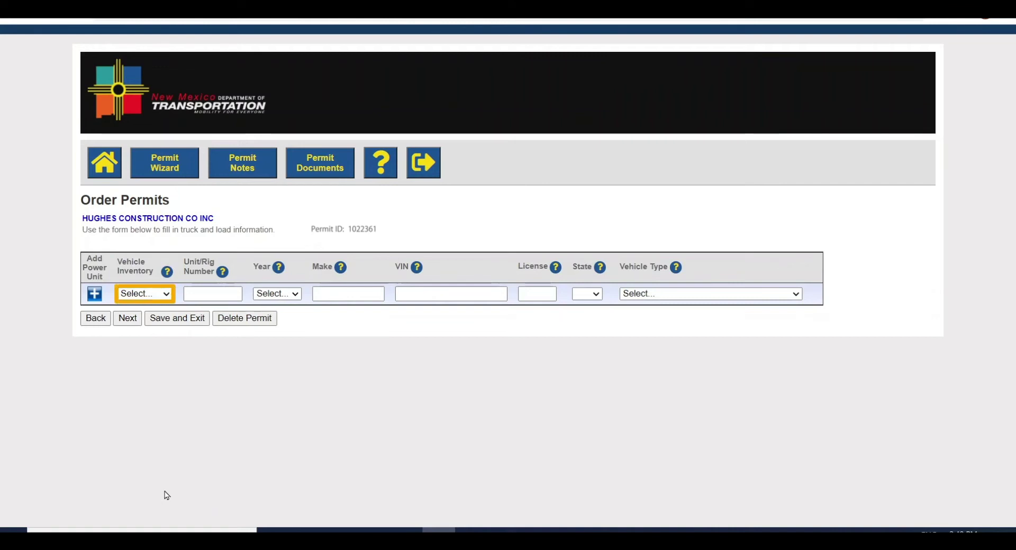
- Fill the power unit row from inventory vehicle 15, the 2005 Volvo manufactured house
click(165, 295)
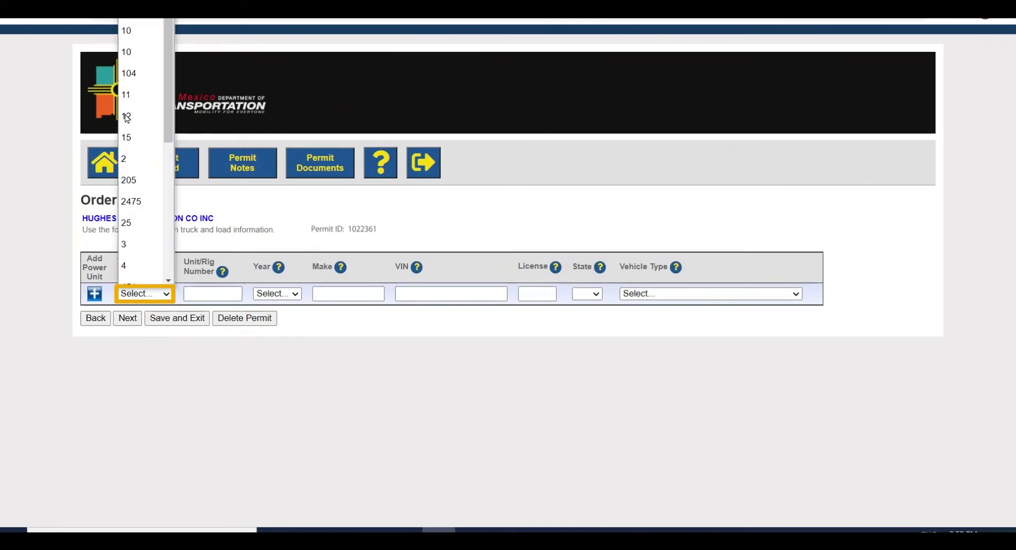
click(110, 237)
key(1)
key(5)
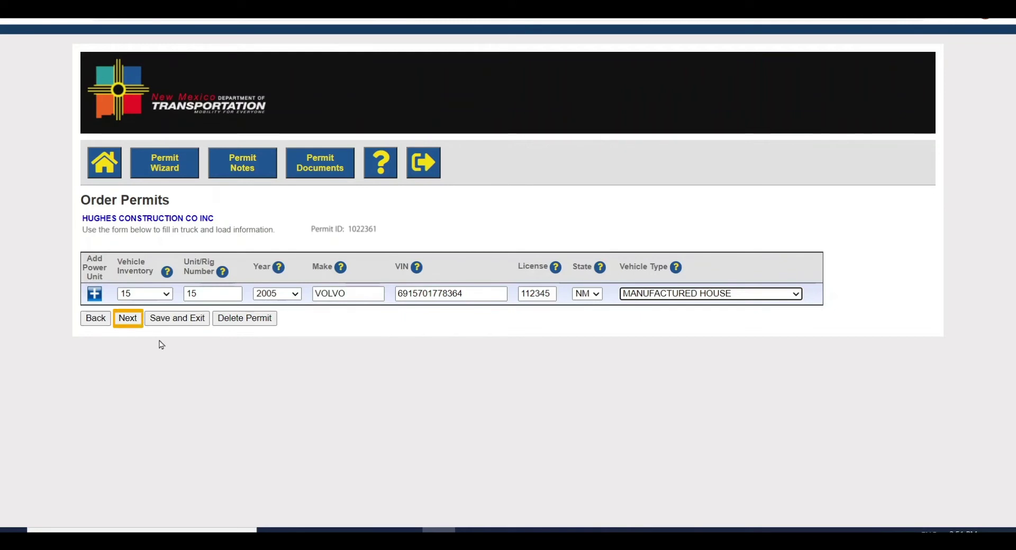
click(125, 320)
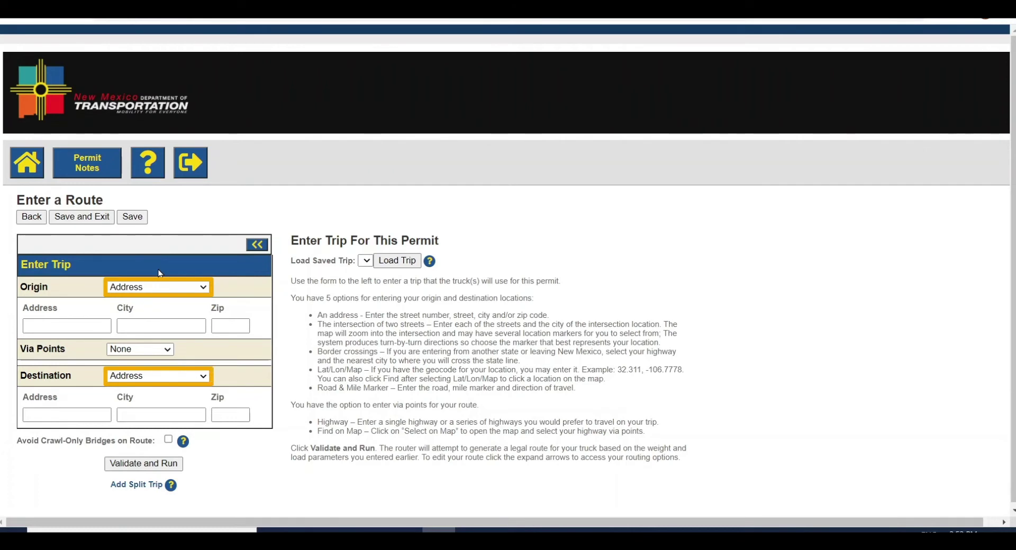
- Set the trip origin to the I-10, El Paso TX border crossing
click(161, 283)
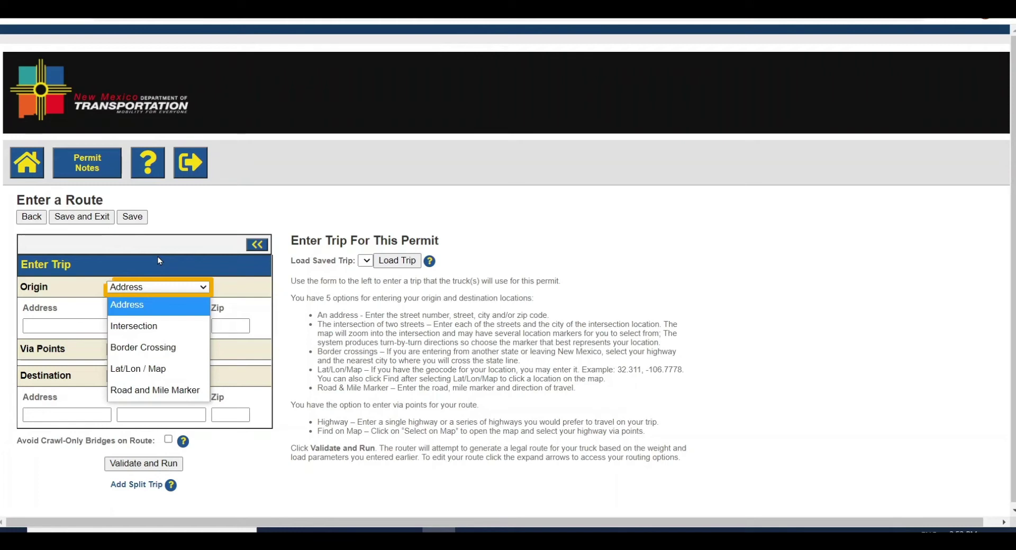
click(143, 347)
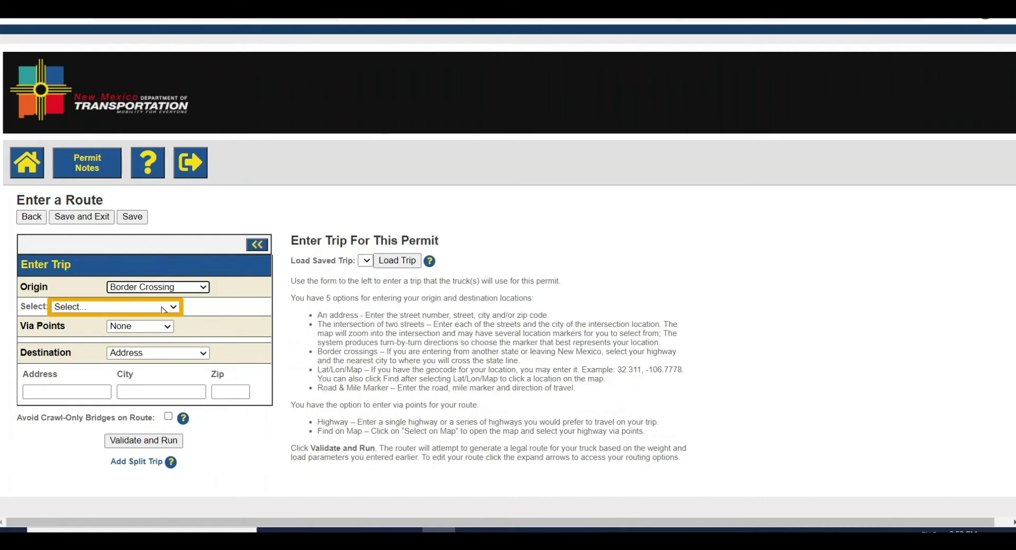
click(164, 307)
key(Down)
key(Down)
key(Down)
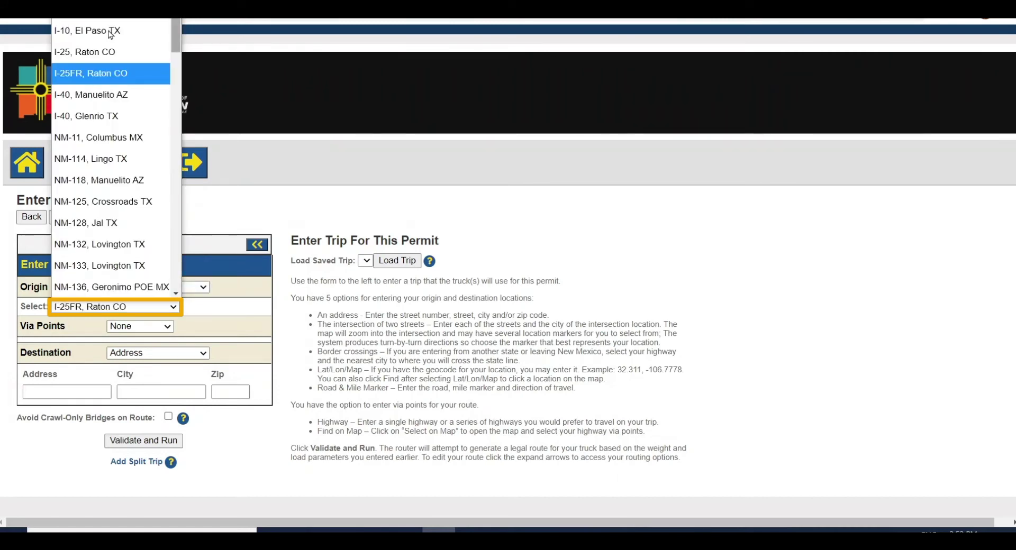
click(110, 32)
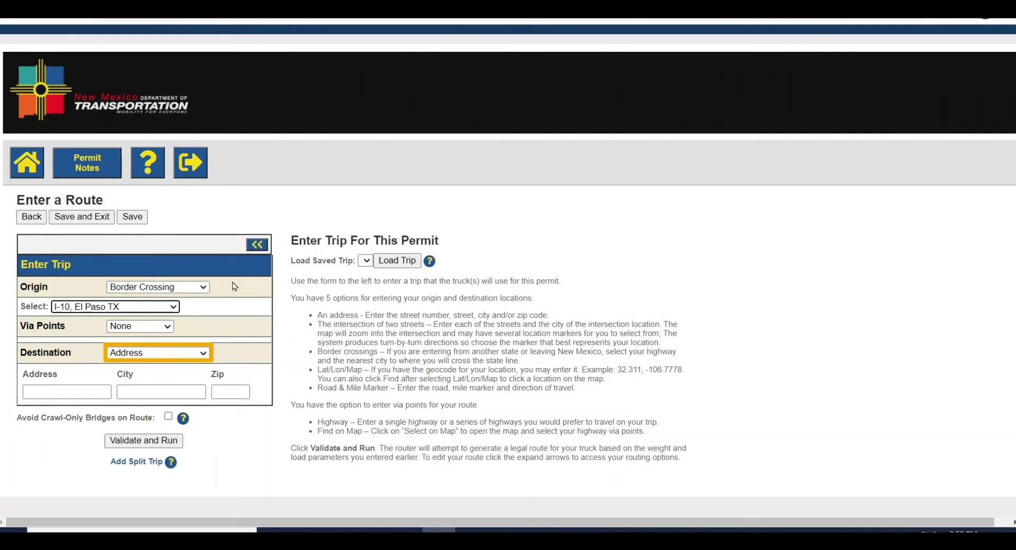
- Set the trip destination to the I-10, Lordsburg AZ border crossing
click(203, 353)
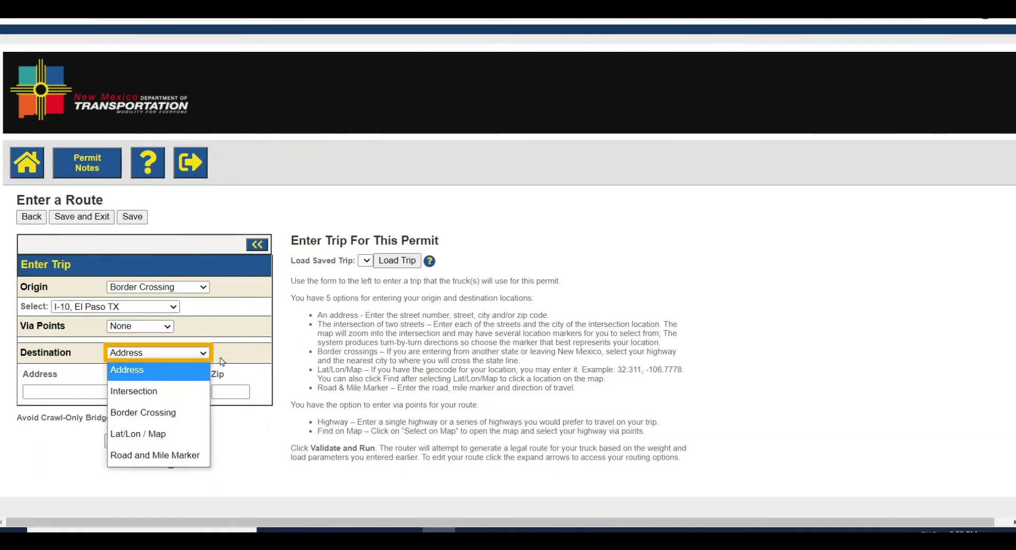
click(182, 412)
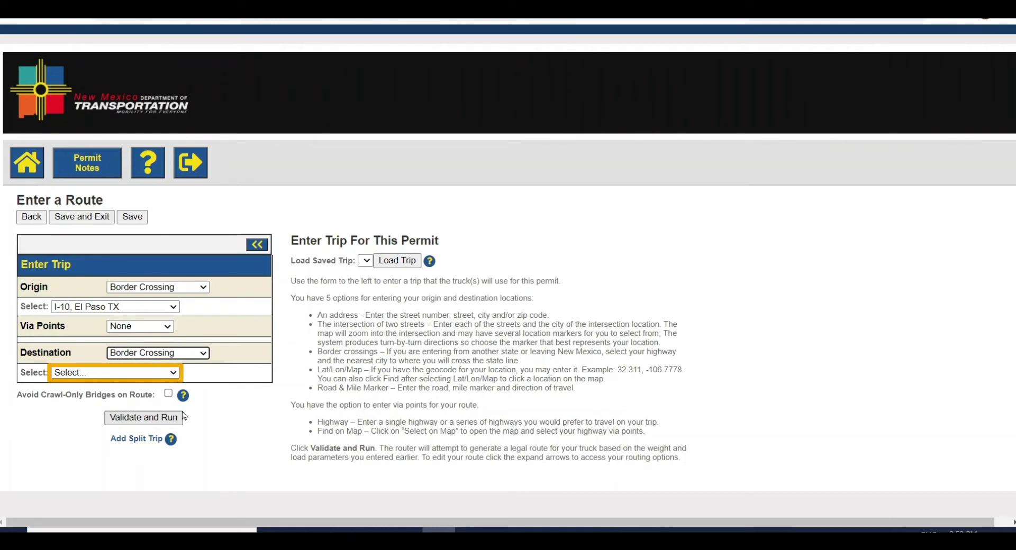
click(173, 373)
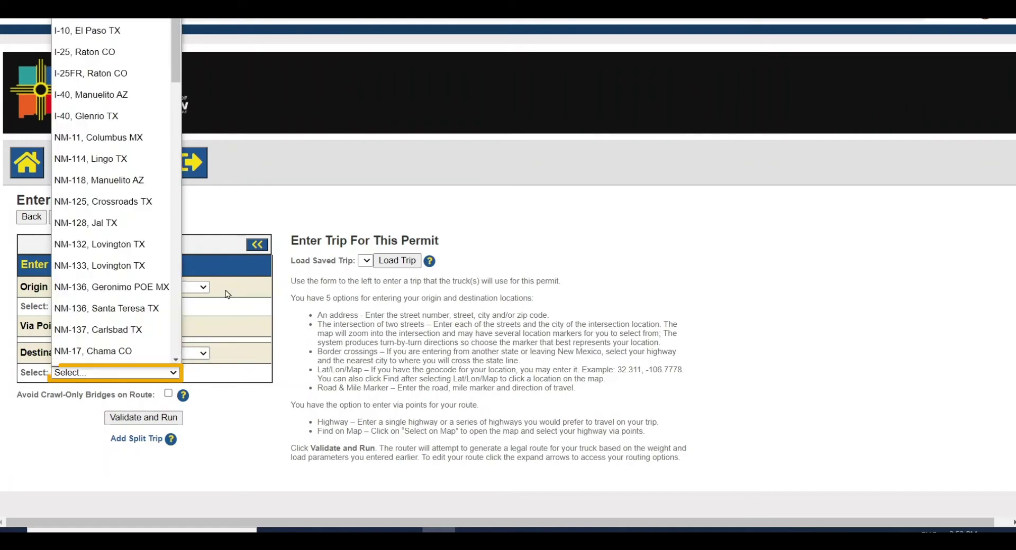
key(Up)
key(Return)
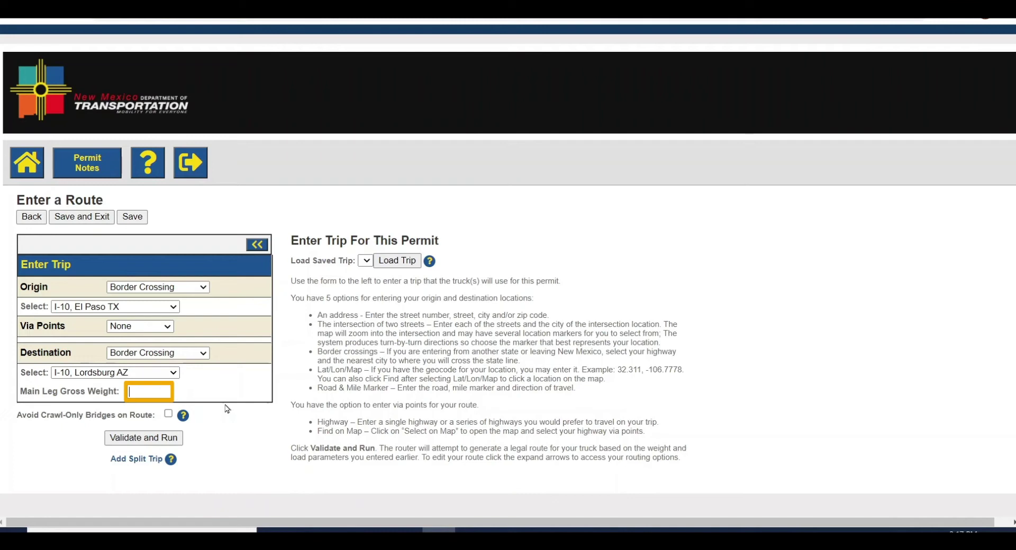
- Enter 54000 as the main leg gross weight and validate the route
text(54)
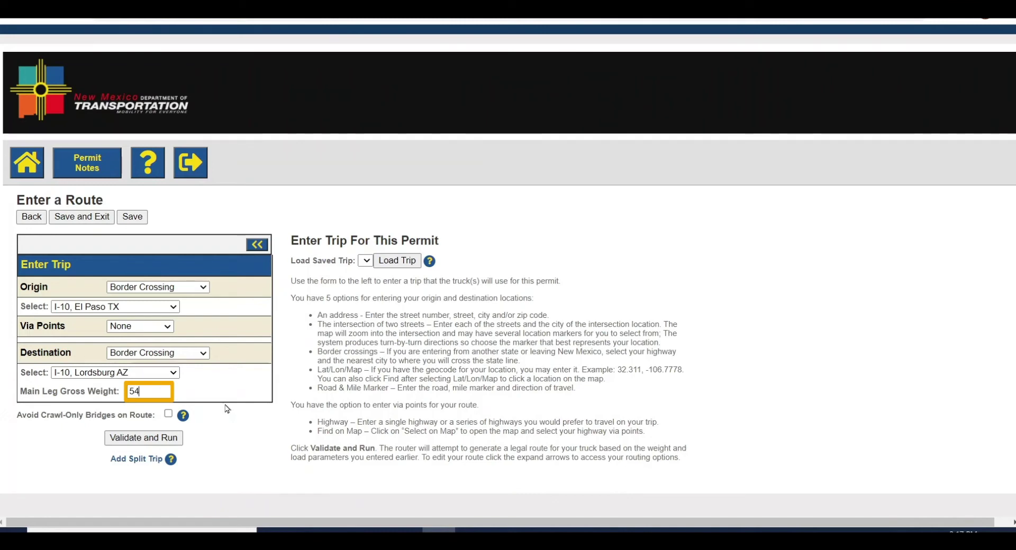
text(000)
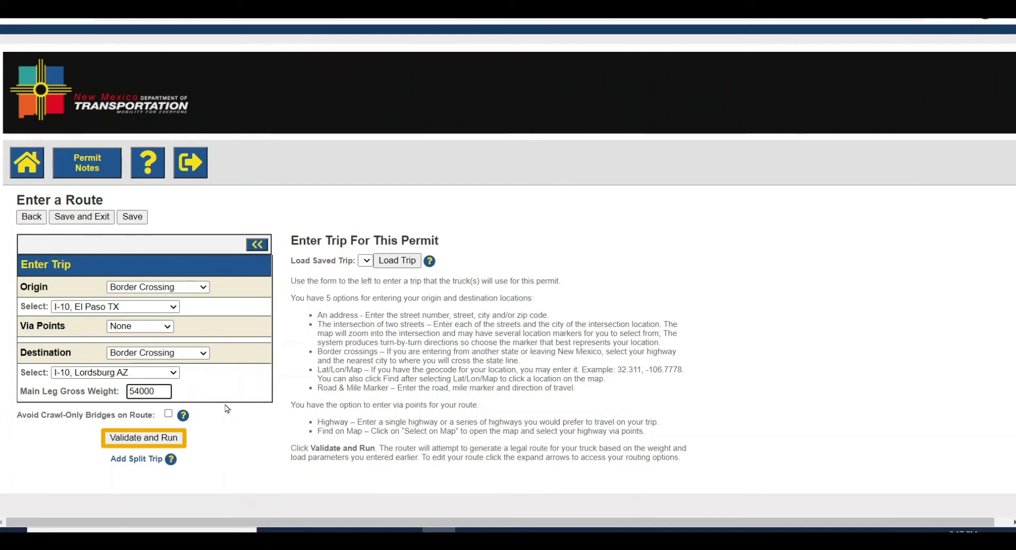
click(170, 439)
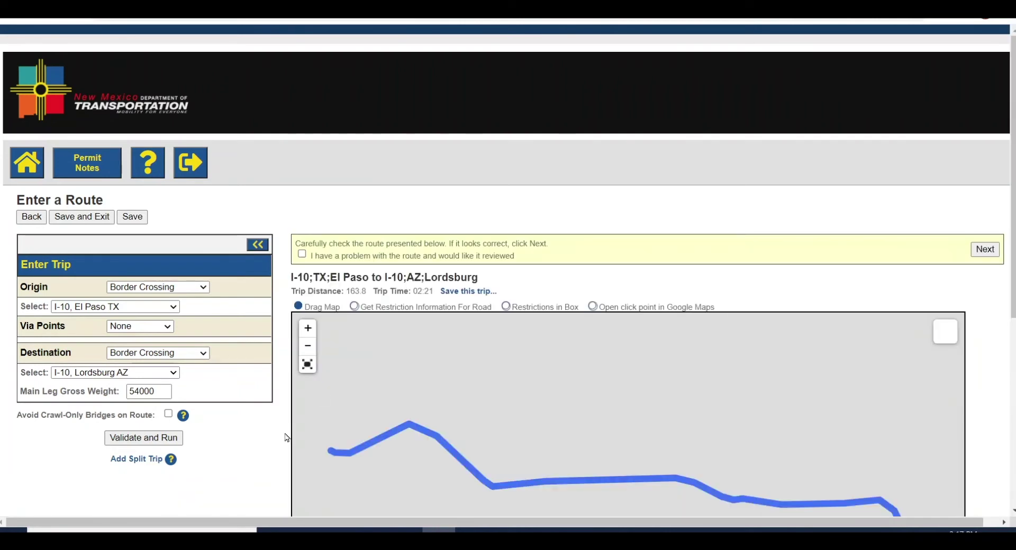
- Pan and zoom the map to fit the whole 163.8-mile El Paso to Lordsburg route
scroll(261, 447, down, 2)
scroll(261, 447, down, 2)
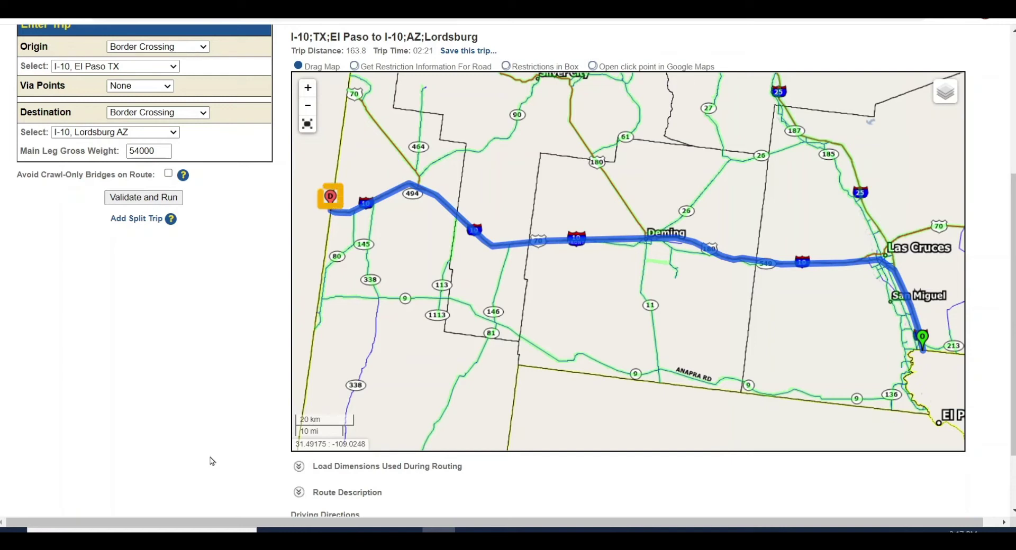
drag(581, 278, 546, 271)
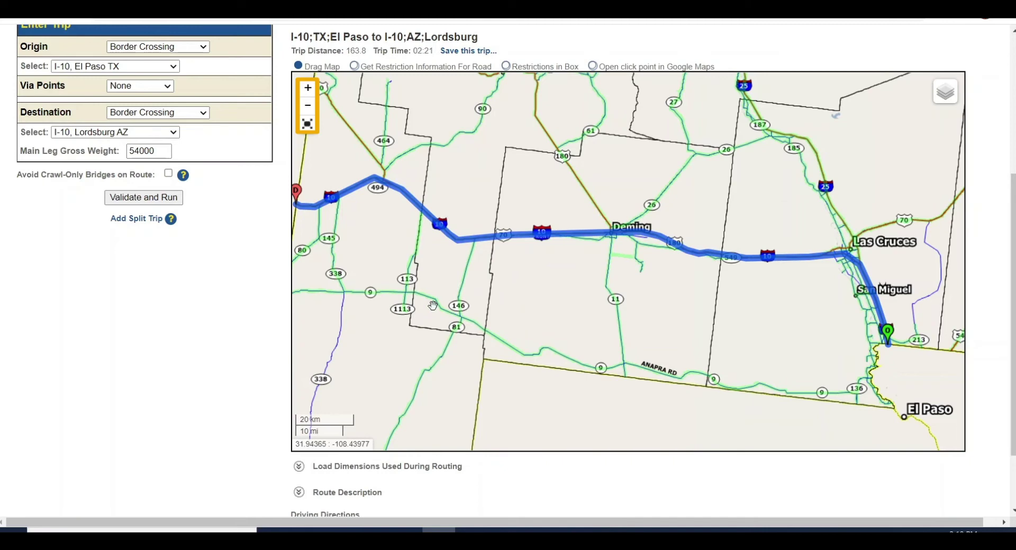
click(311, 107)
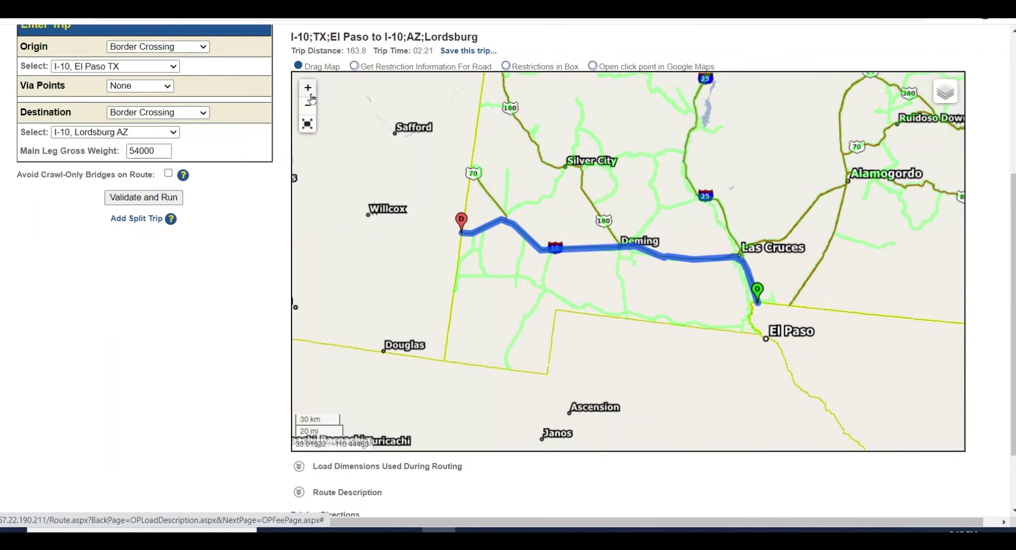
click(313, 125)
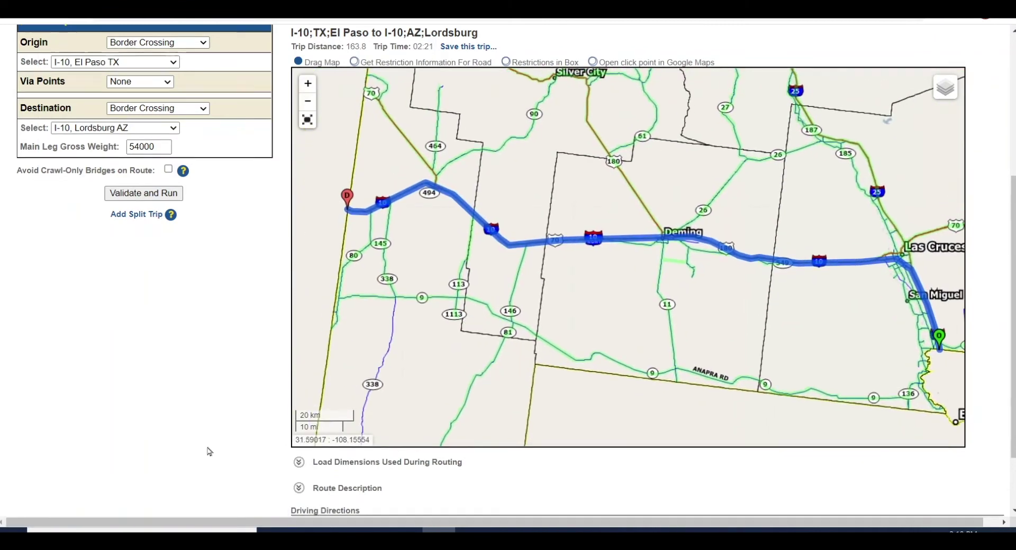
- Expand the routing load dimensions and route description, then review the driving directions
scroll(209, 449, down, 2)
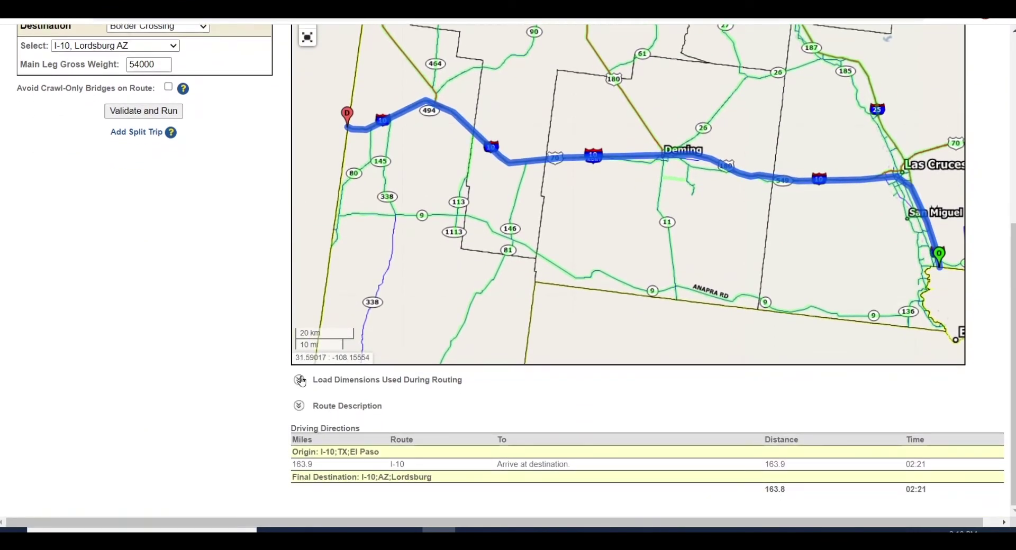
click(300, 380)
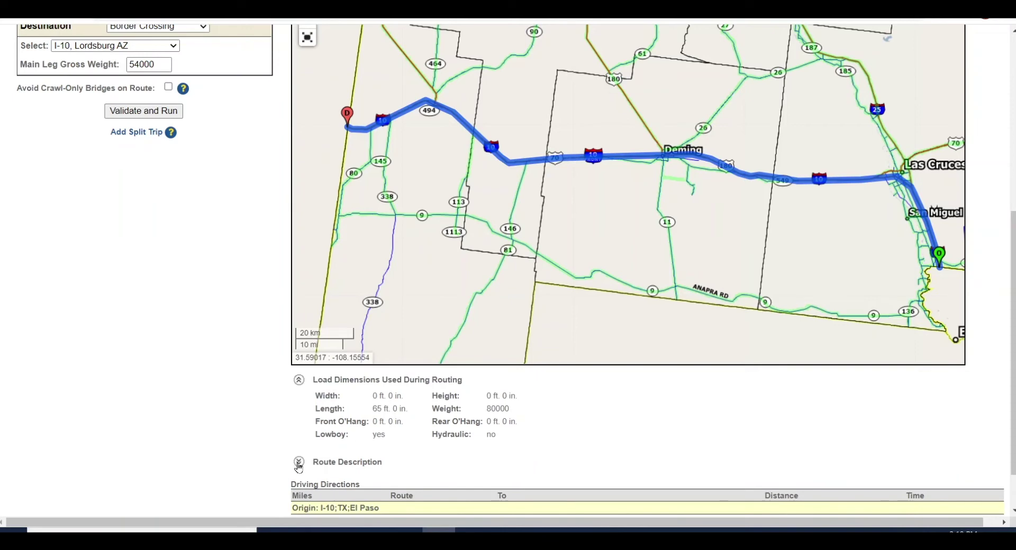
click(299, 463)
scroll(210, 432, down, 5)
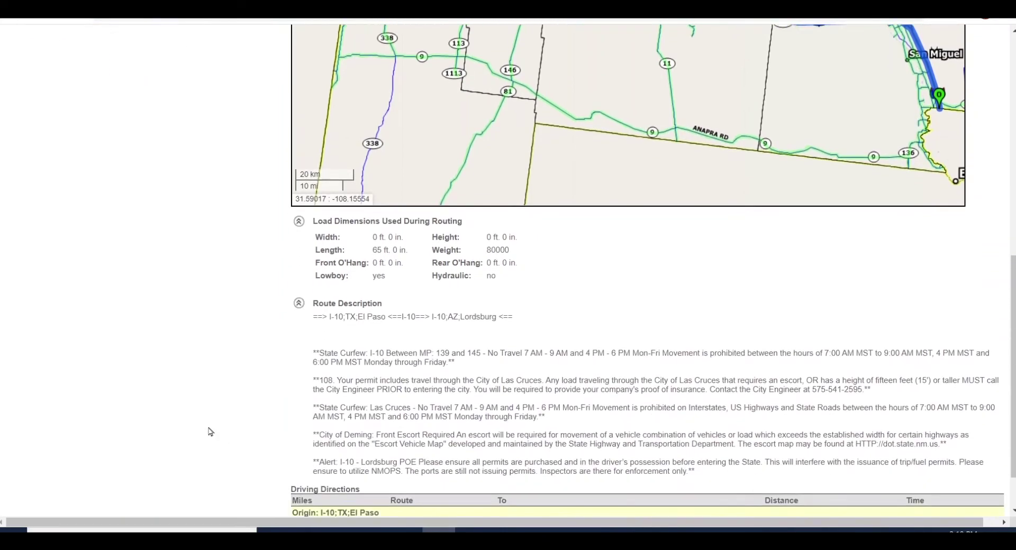
scroll(210, 433, down, 2)
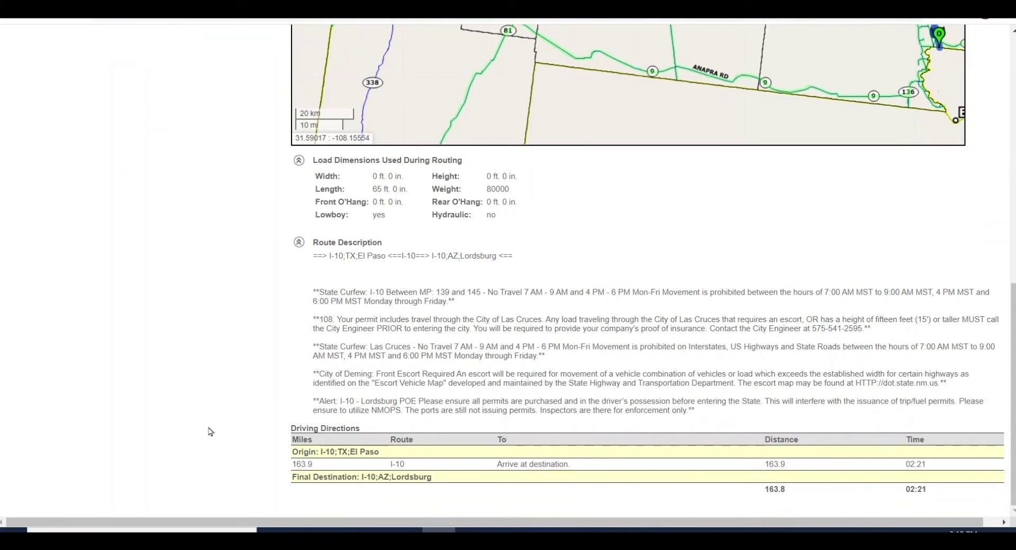
scroll(210, 433, up, 8)
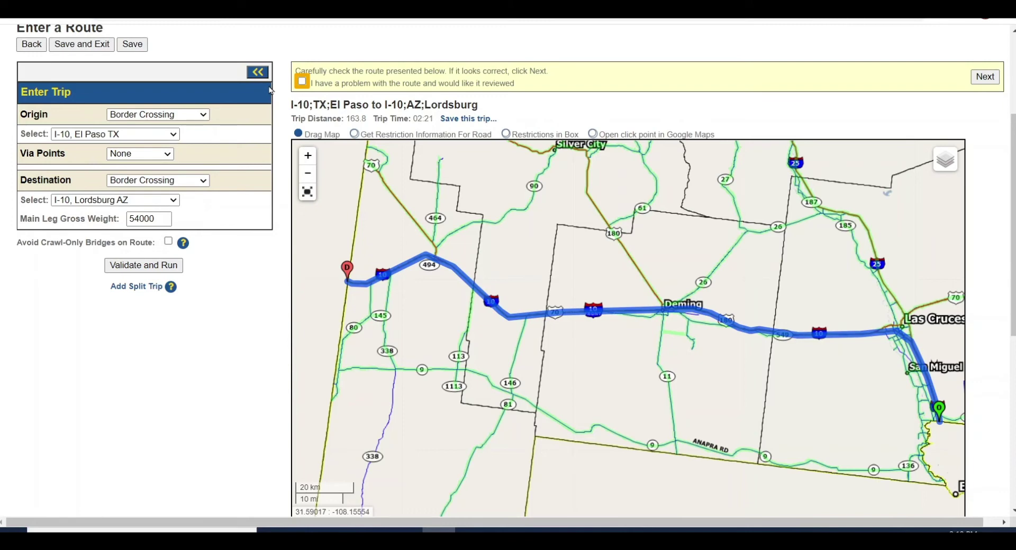
click(302, 81)
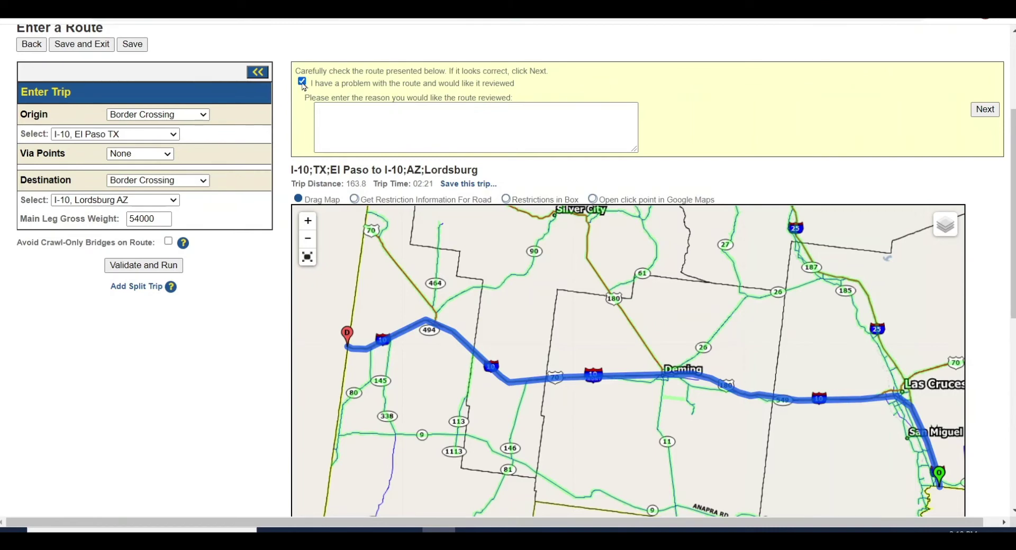
click(302, 81)
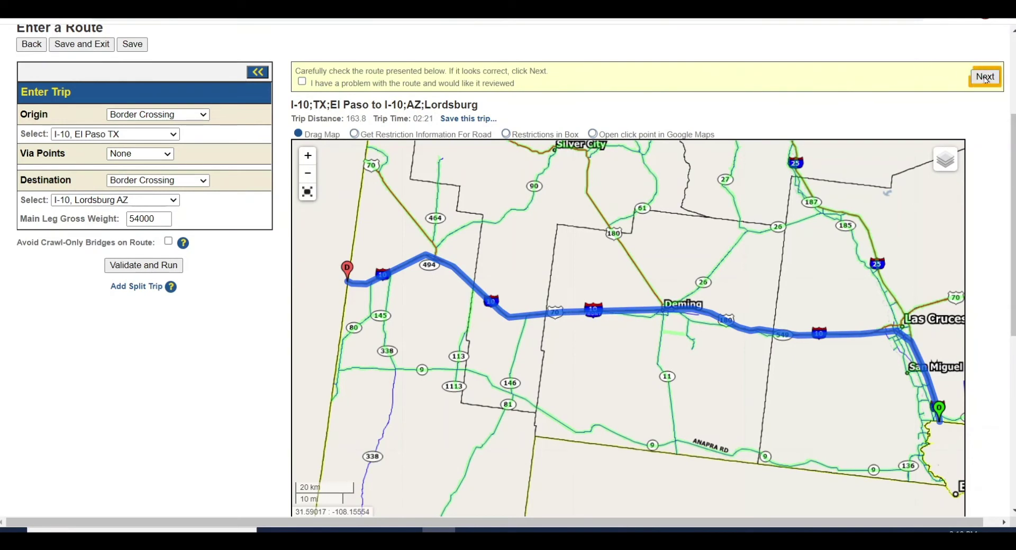
click(985, 77)
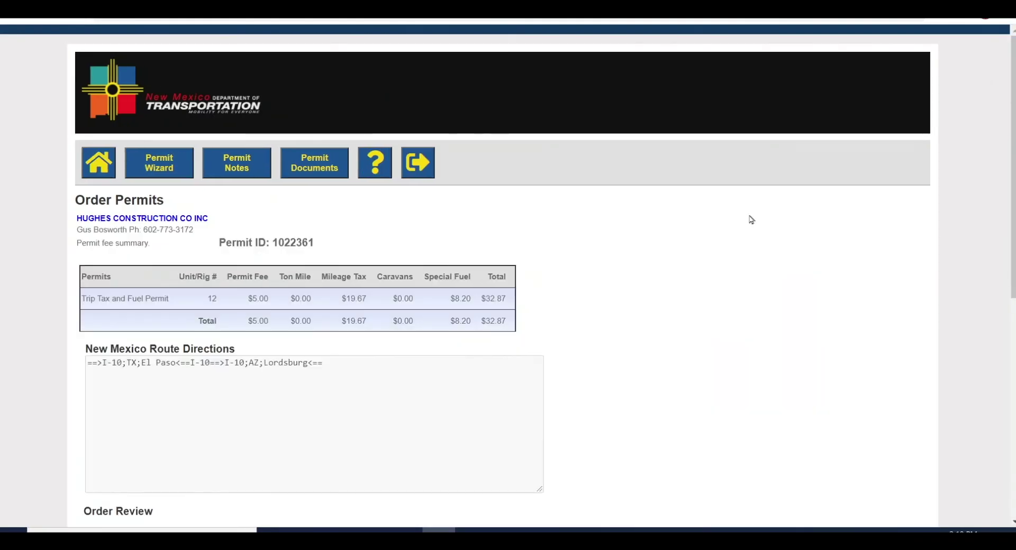
- Review the Order Permits summary and submit the Trip Tax and Fuel Permit order
scroll(751, 219, down, 3)
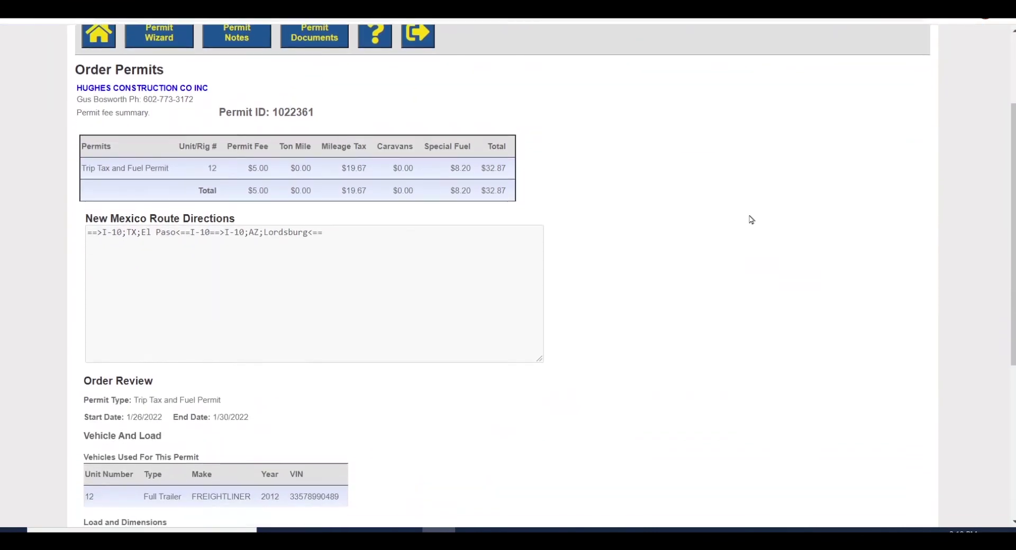
scroll(751, 219, down, 5)
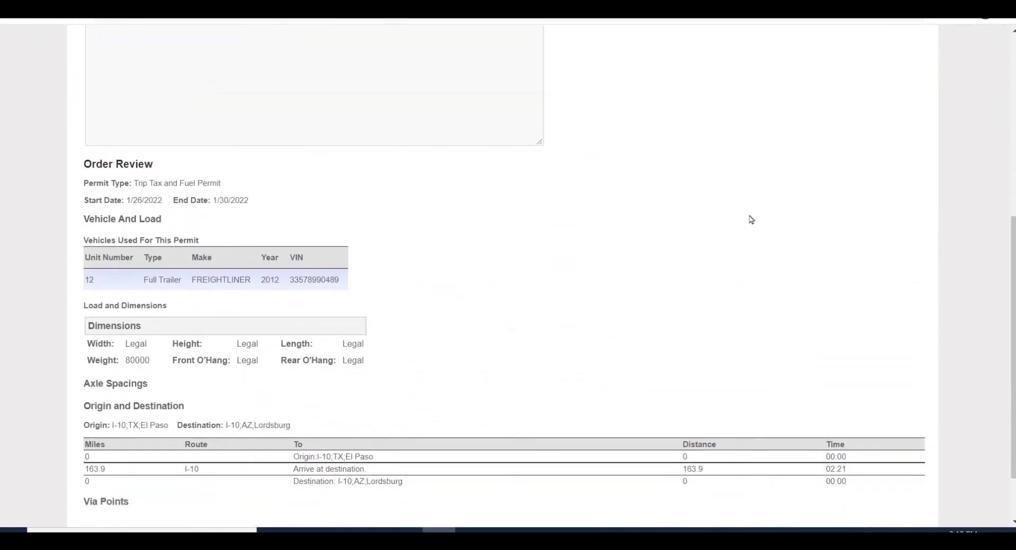
scroll(751, 220, down, 2)
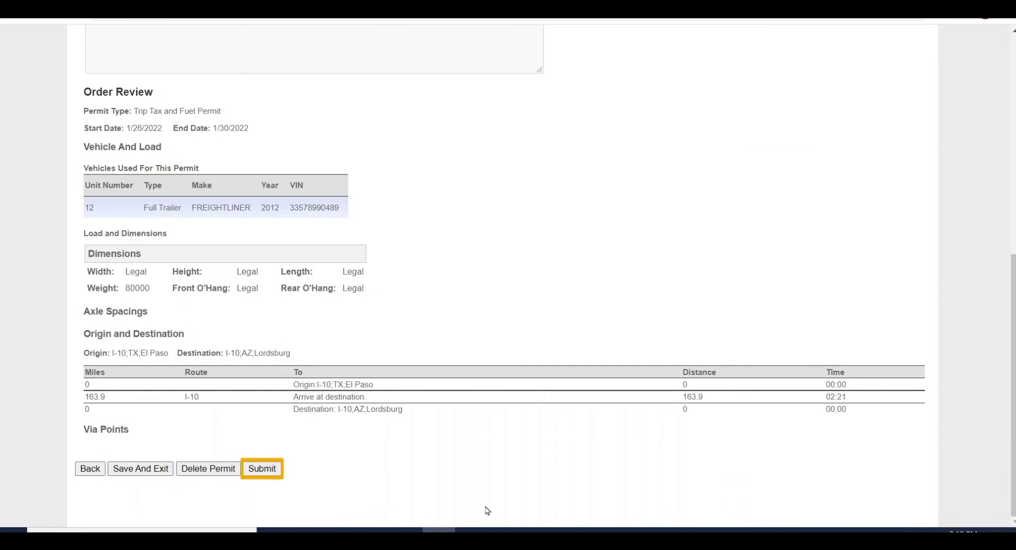
click(264, 470)
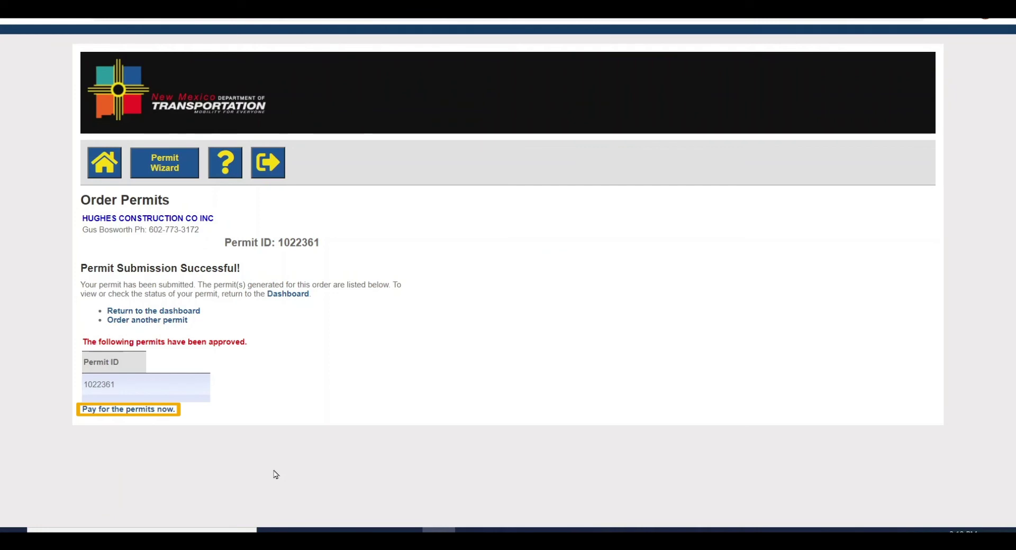
- Pay the $32.87 for the verified permit using CC / Electronic check
click(161, 411)
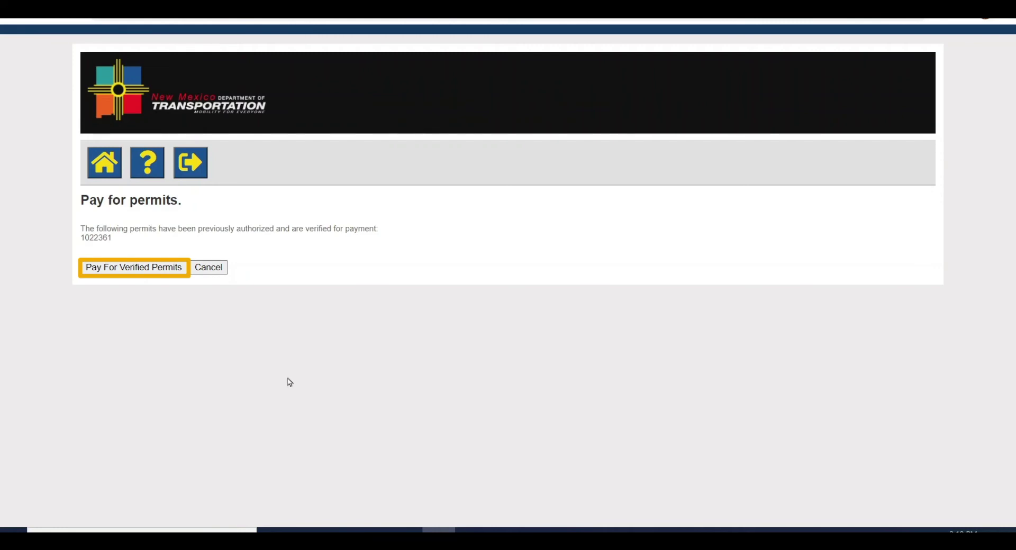
click(153, 267)
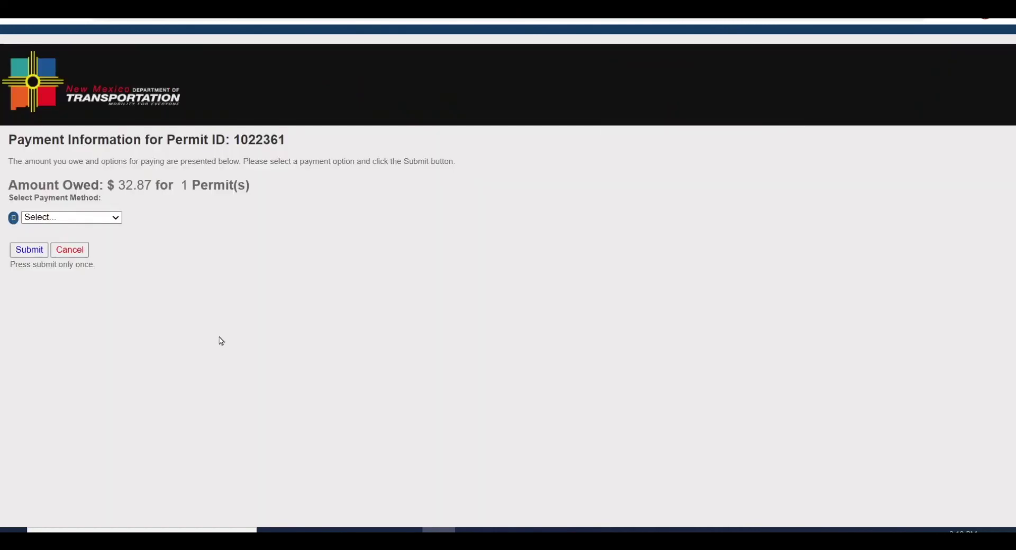
click(108, 222)
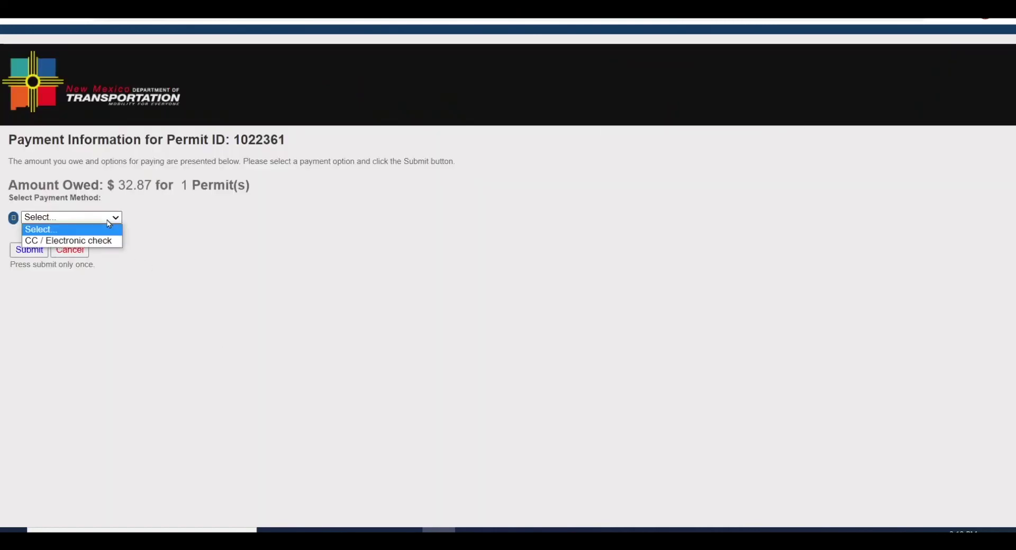
click(109, 241)
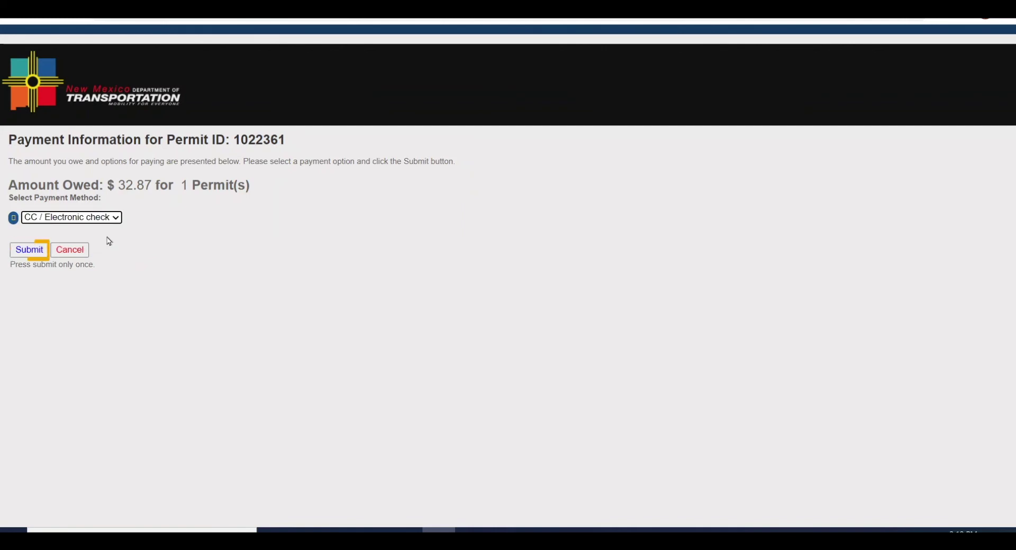
click(24, 253)
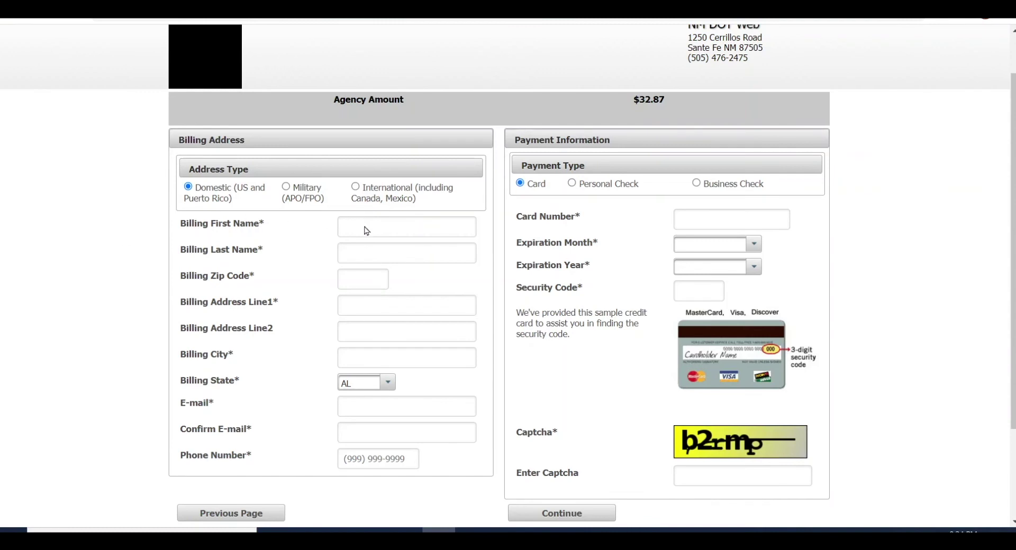
- Fill in the billing first and last name, ZIP code, street address and e-mail
click(366, 227)
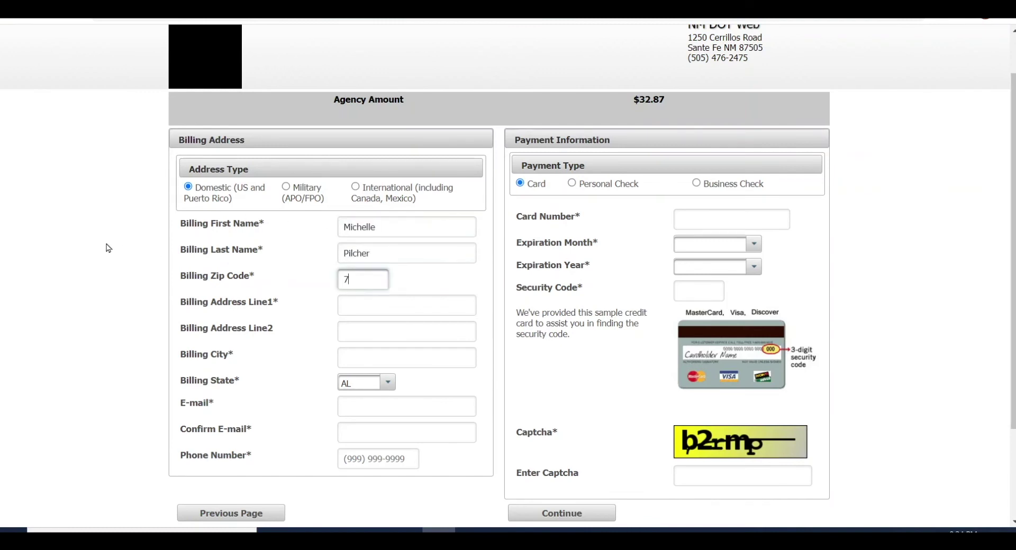
key(Tab)
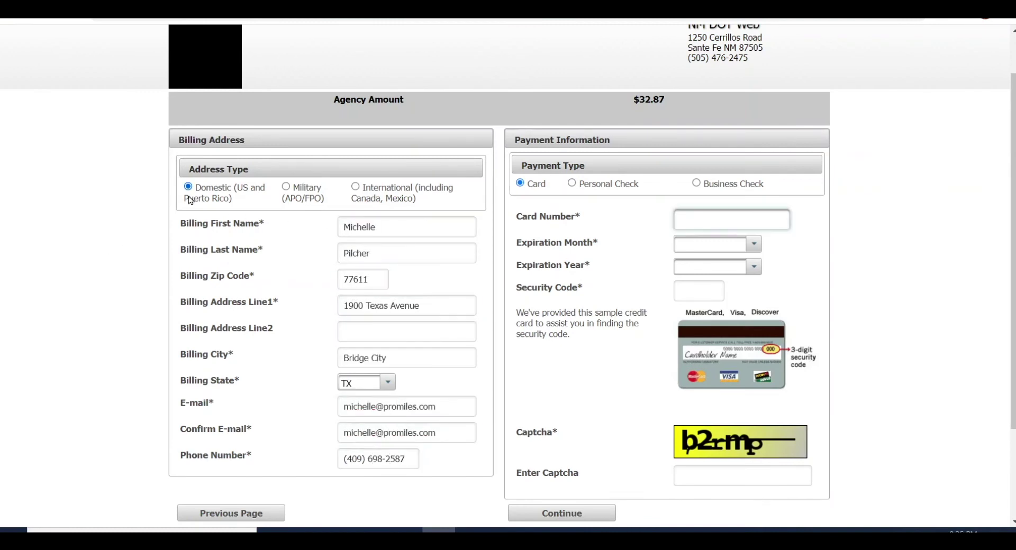
- Enter the card number, March 2025 expiry, security code and captcha, then continue to payment review
text(xxxxxxxxxxxx0248)
key(Tab)
key(f)
click(754, 244)
click(692, 314)
key(Tab)
key(Tab)
key(Tab)
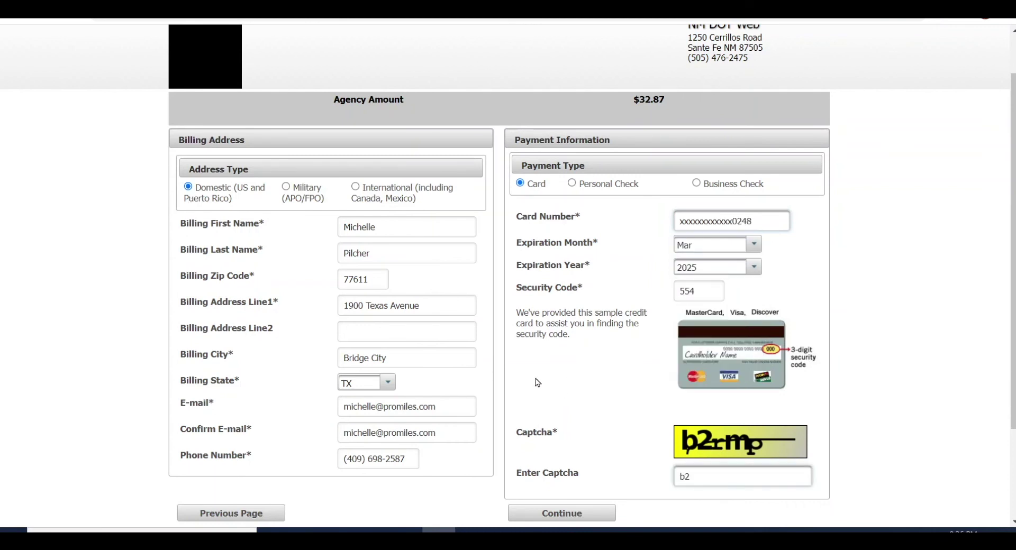
scroll(950, 344, down, 2)
click(577, 431)
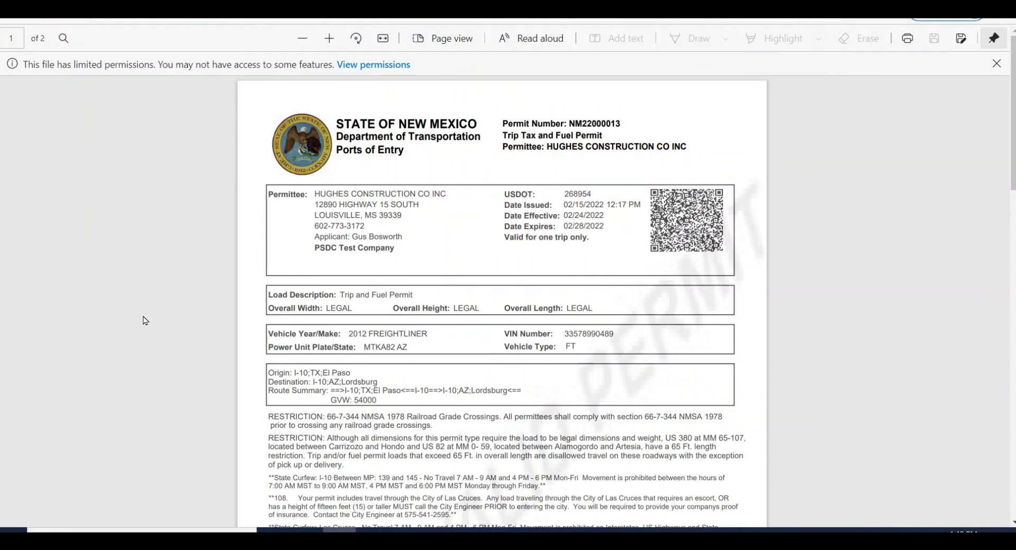
- Scroll down through both pages of the issued Trip Tax and Fuel Permit PDF
scroll(146, 321, down, 8)
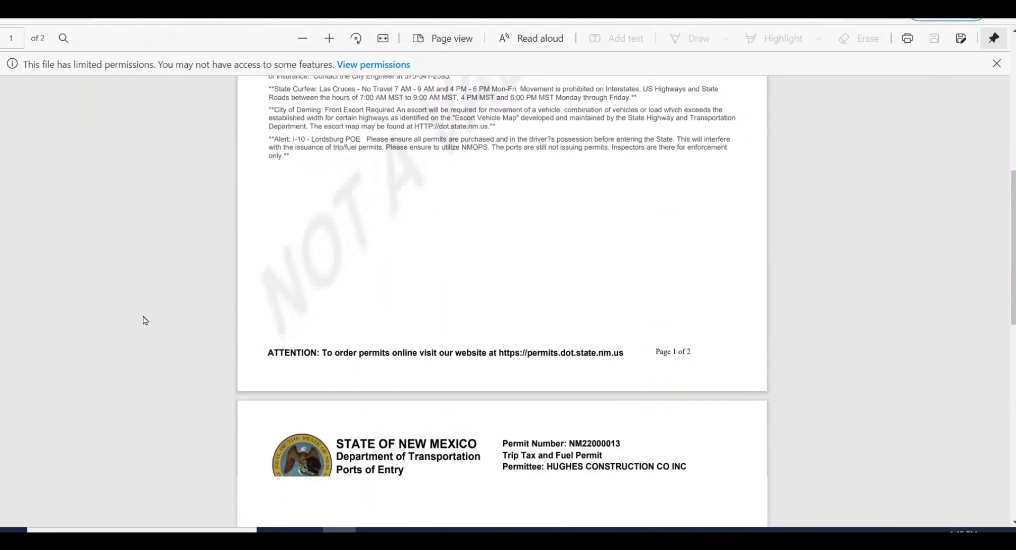
scroll(145, 320, down, 7)
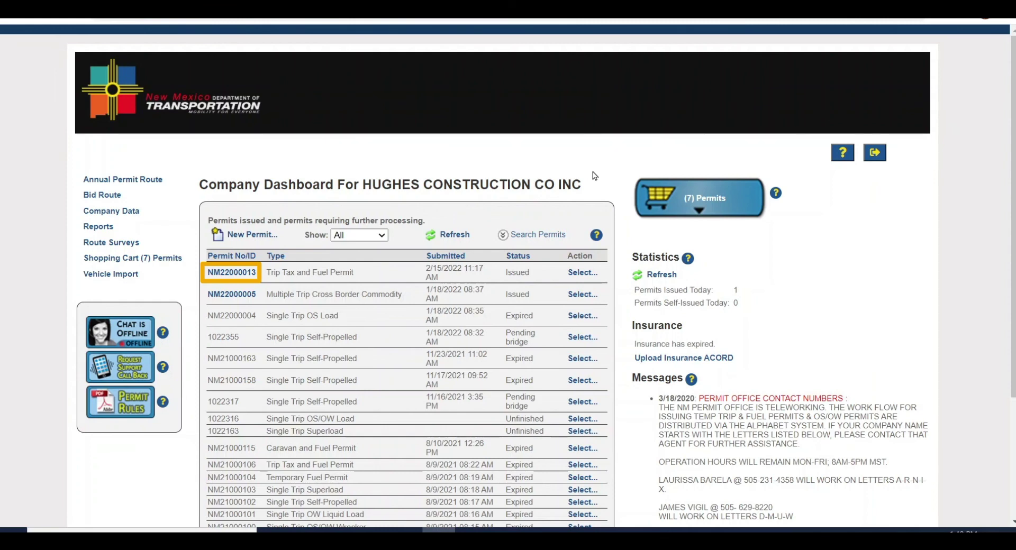
click(248, 274)
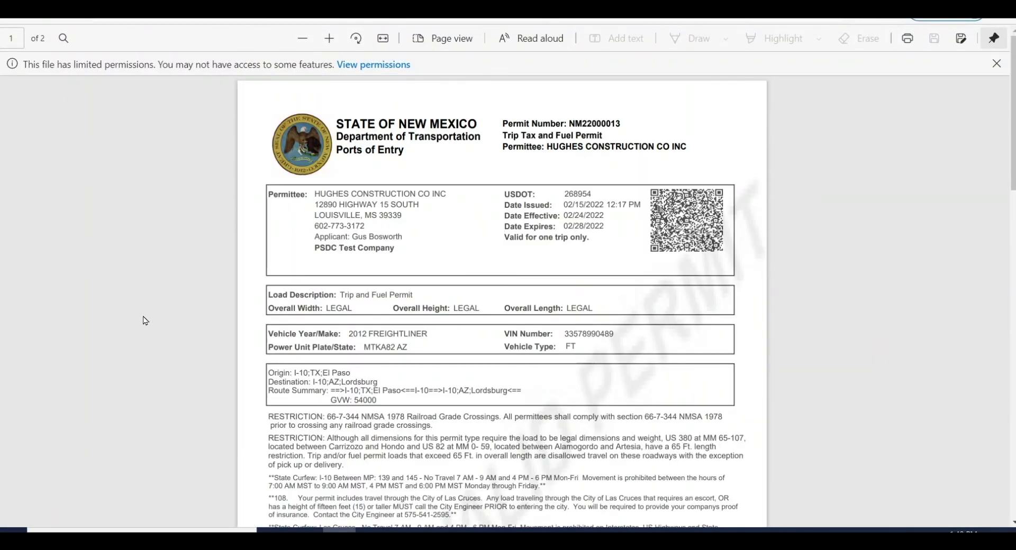
scroll(145, 321, down, 8)
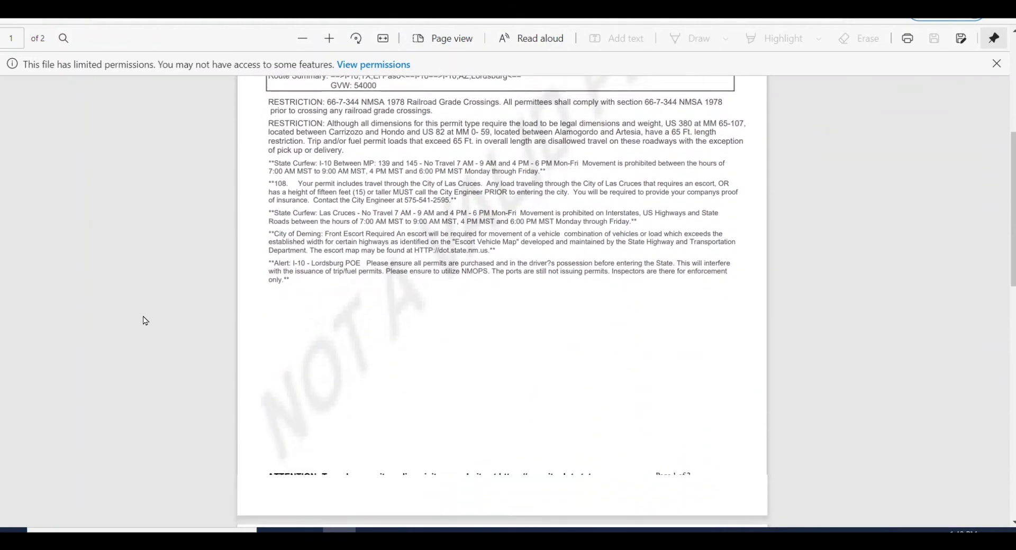
scroll(145, 320, down, 6)
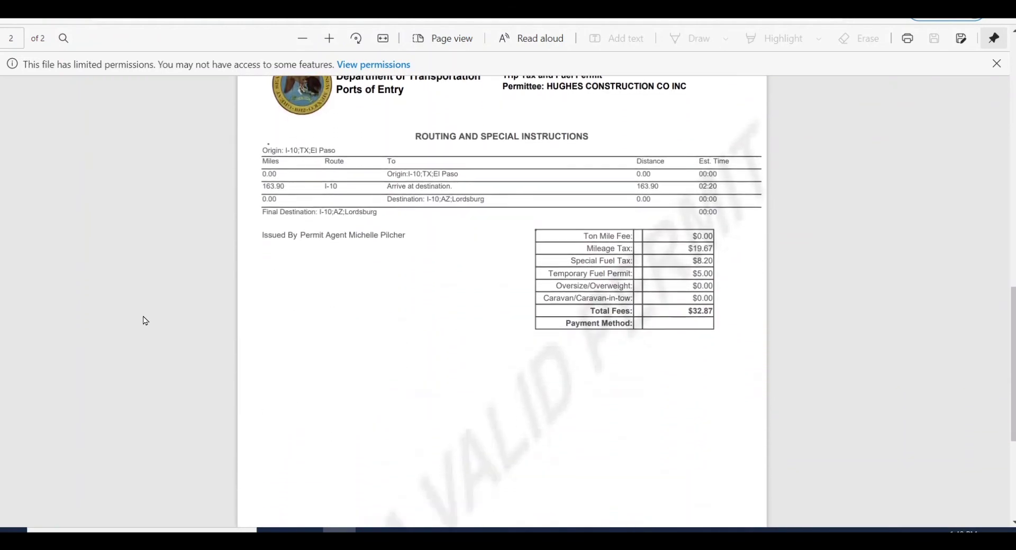